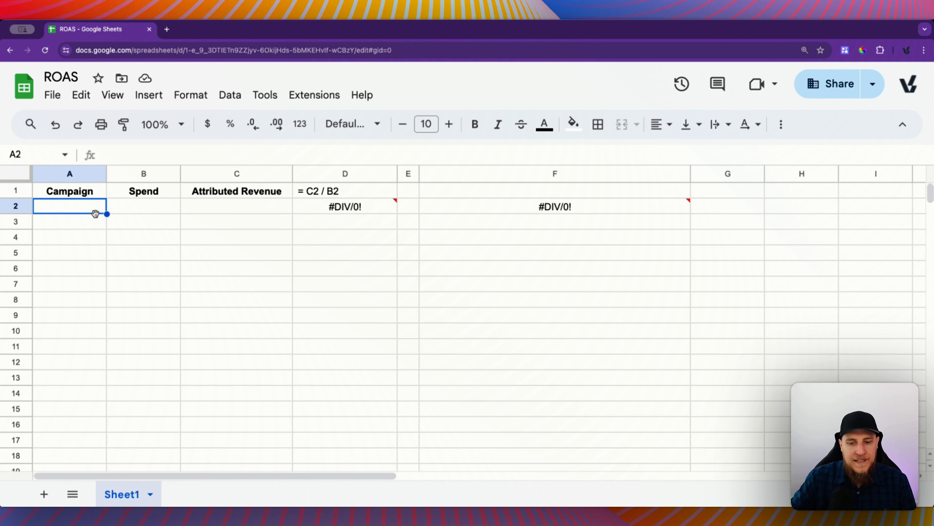
Step: Fill in row 2 for campaign 1 with a spend of 1000 and an attributed revenue of 1500
{"action": "type", "text": "1"}
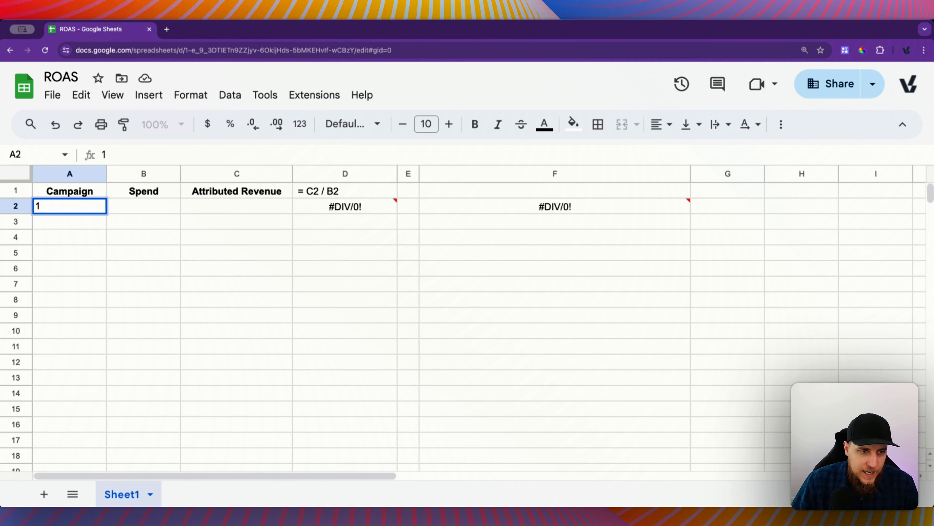
{"action": "key", "text": "Tab"}
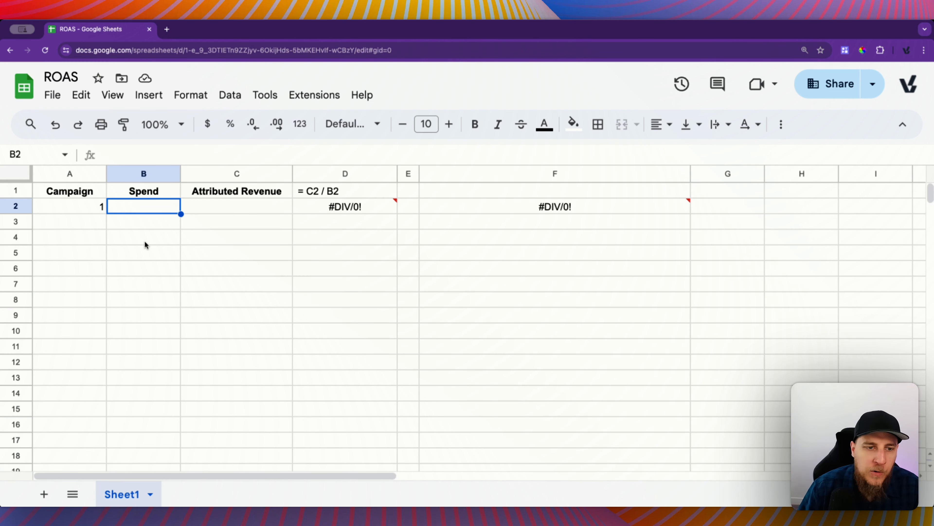
{"action": "type", "text": "1,"}
{"action": "type", "text": "0"}
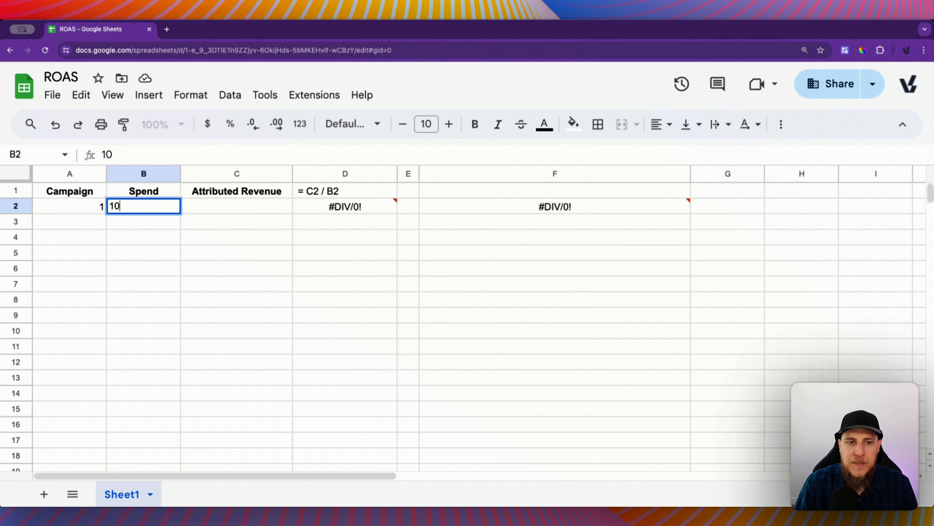
{"action": "type", "text": "00"}
{"action": "key", "text": "Tab"}
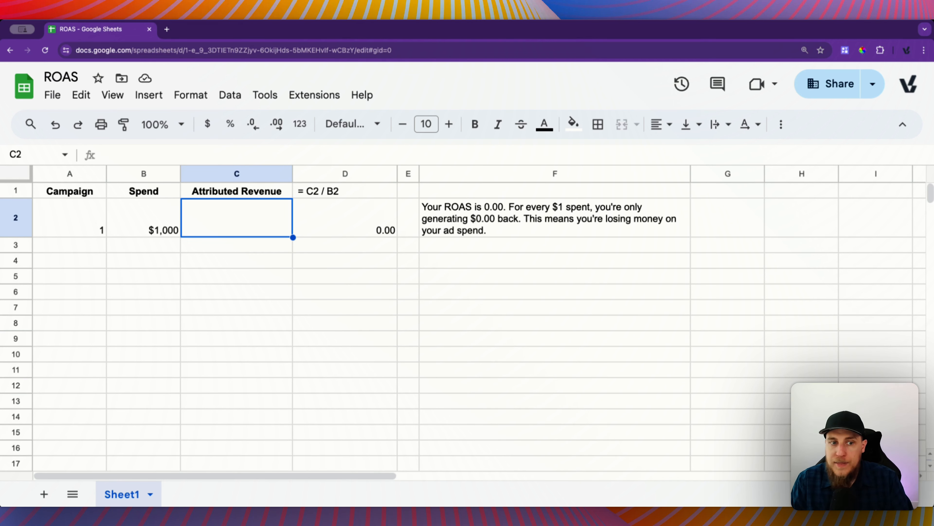
{"action": "type", "text": "1500"}
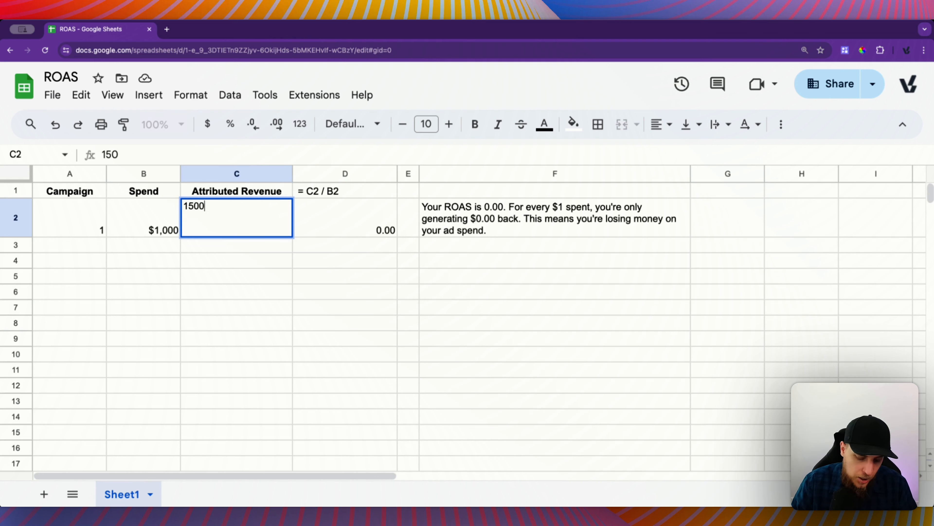
{"action": "key", "text": "Tab"}
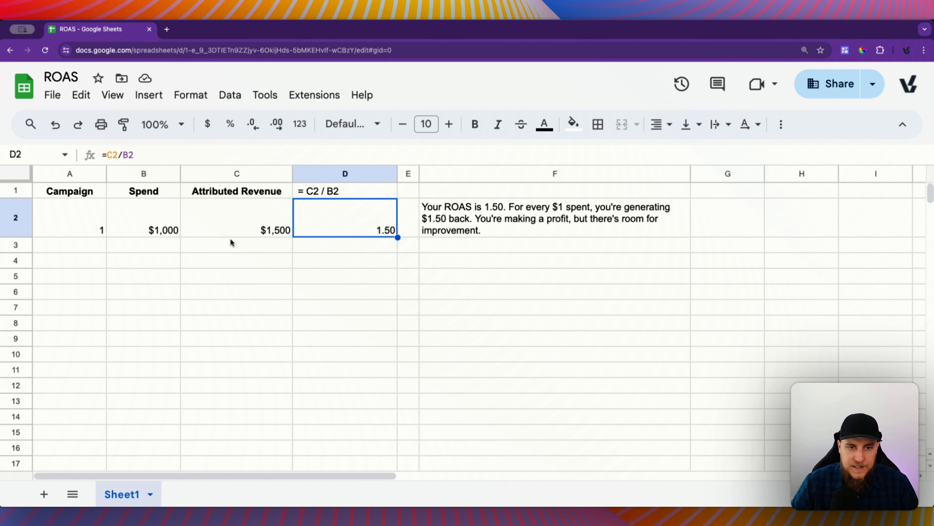
Step: Examine campaign 1's revenue and spend cells, the ROAS formula in D2 and the interpretation formula in F3
{"action": "left_click", "coordinate": [237, 235]}
{"action": "left_click", "coordinate": [149, 225]}
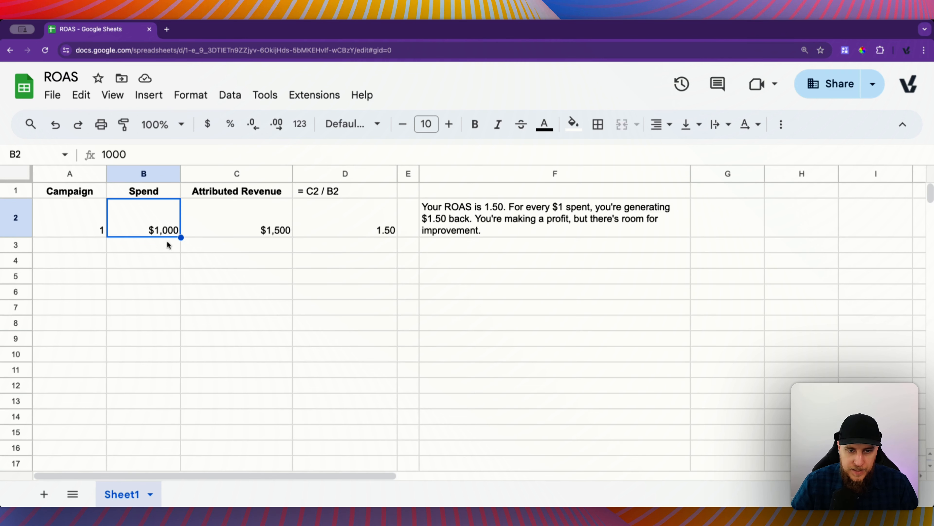
{"action": "left_click", "coordinate": [354, 226]}
{"action": "left_click", "coordinate": [259, 153]}
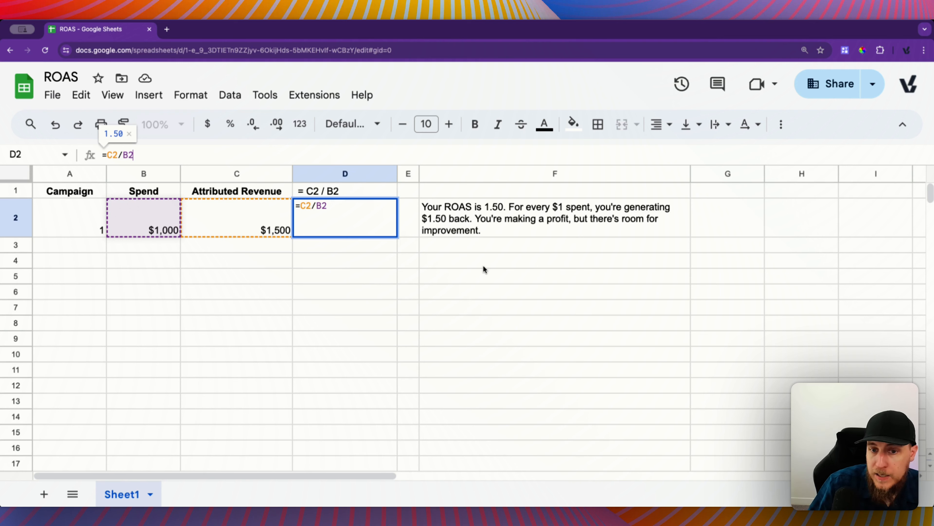
{"action": "double_click", "coordinate": [481, 251]}
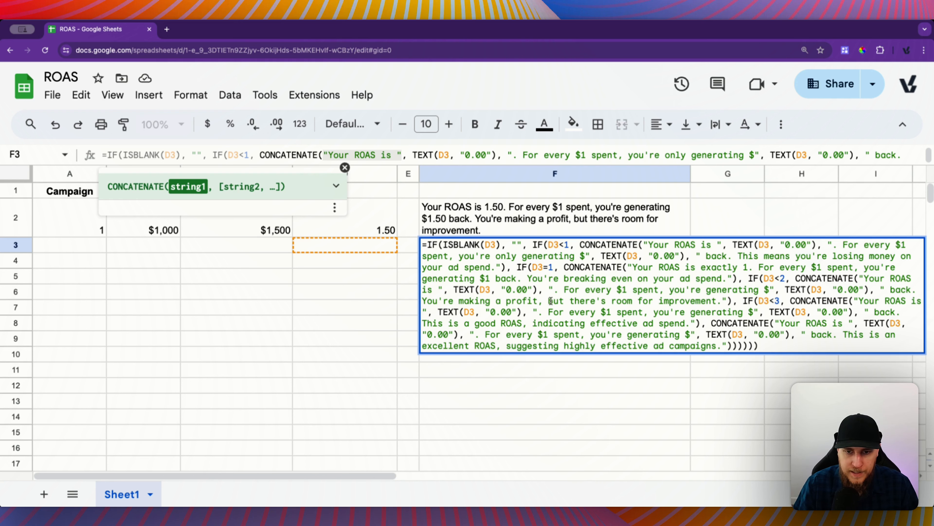
{"action": "left_click", "coordinate": [383, 276]}
Step: Fill in row 3 for campaign 2 with a spend of $10,000 and an attributed revenue of $8,000
{"action": "left_click", "coordinate": [68, 251]}
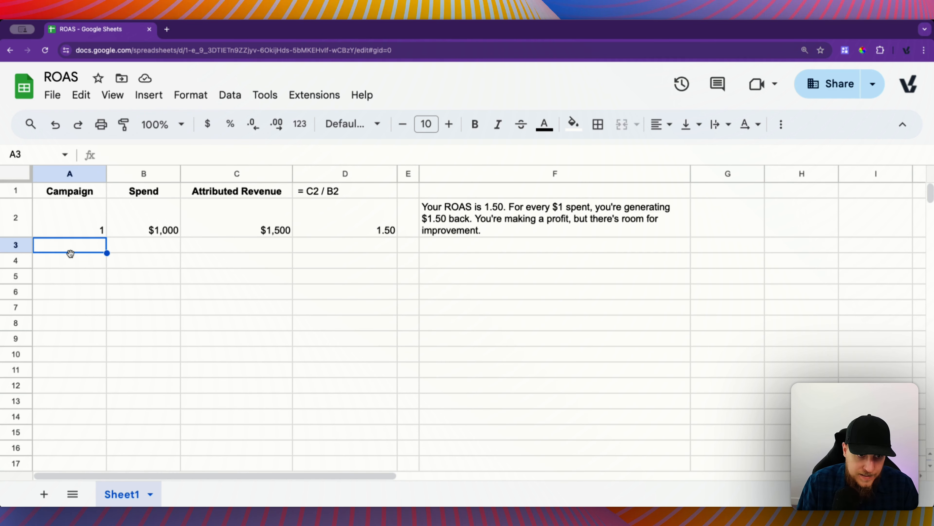
{"action": "type", "text": "2"}
{"action": "key", "text": "Tab"}
{"action": "type", "text": "$10,000"}
{"action": "key", "text": "Tab"}
{"action": "type", "text": "$8,000"}
{"action": "key", "text": "Tab"}
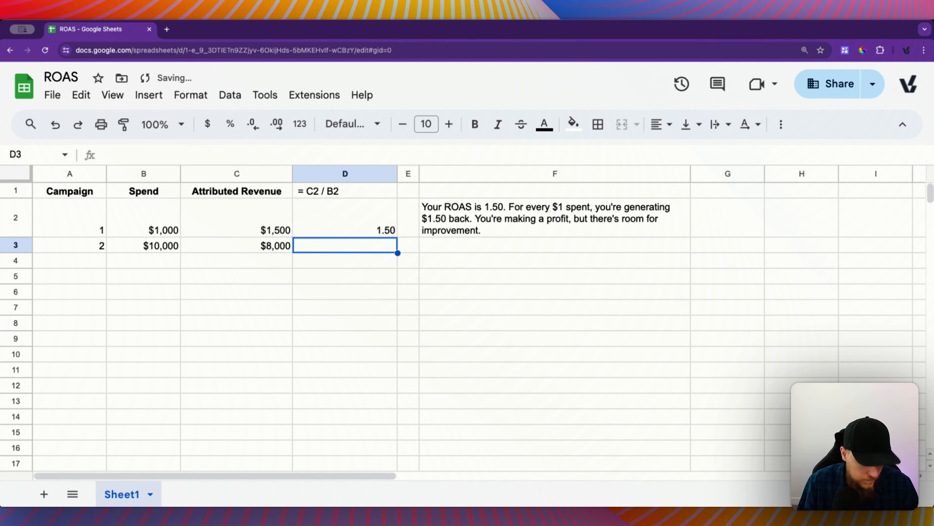
Step: Copy the ROAS formula from D2 into D3 for campaign 2 and check its interpretation text in F3
{"action": "key", "text": "Up"}
{"action": "key", "text": "ctrl+c"}
{"action": "key", "text": "Down"}
{"action": "key", "text": "ctrl+v"}
{"action": "key", "text": "Tab"}
{"action": "key", "text": "Tab"}
{"action": "key", "text": "Tab"}
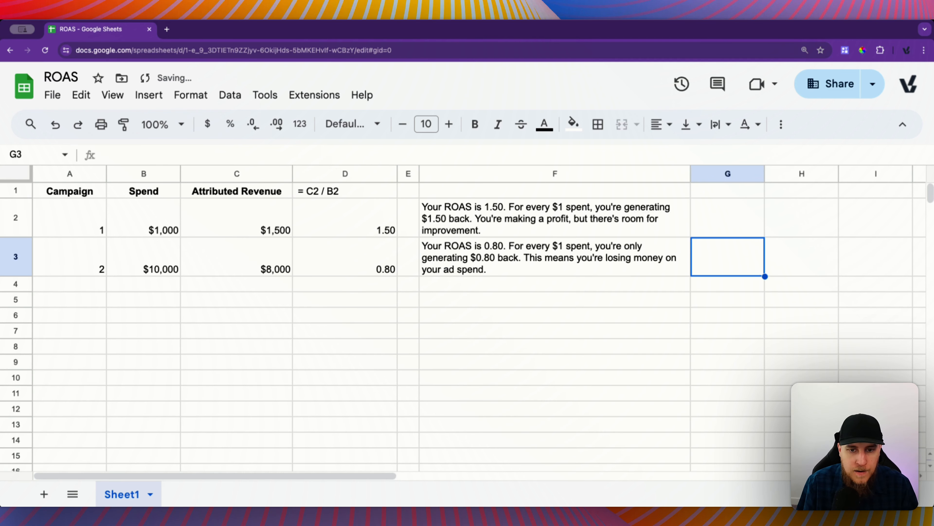
{"action": "key", "text": "Left"}
{"action": "key", "text": "Right"}
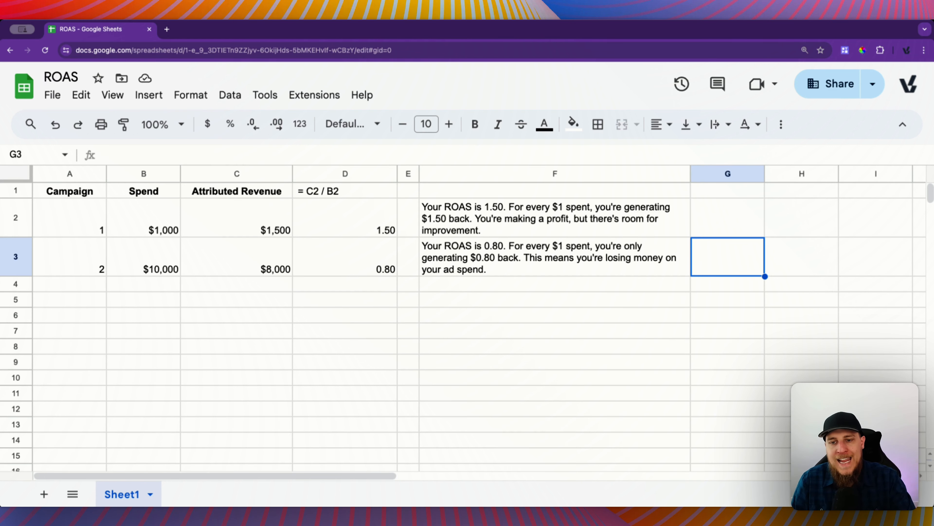
{"action": "key", "text": "Left"}
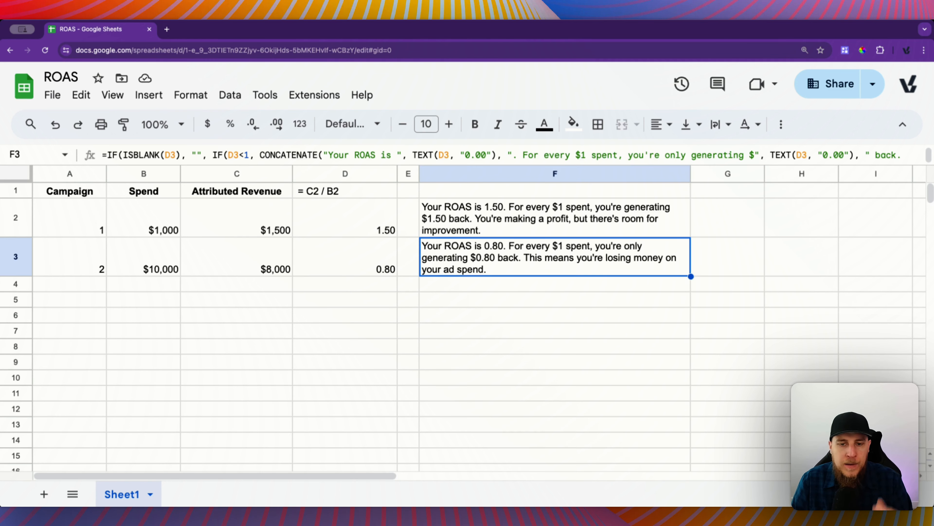
Step: Fill in row 4 for campaign 3 with a spend of $10,000 and an attributed revenue of $30,000
{"action": "key", "text": "super+Left"}
{"action": "key", "text": "super+Left"}
{"action": "key", "text": "Down"}
{"action": "type", "text": "3"}
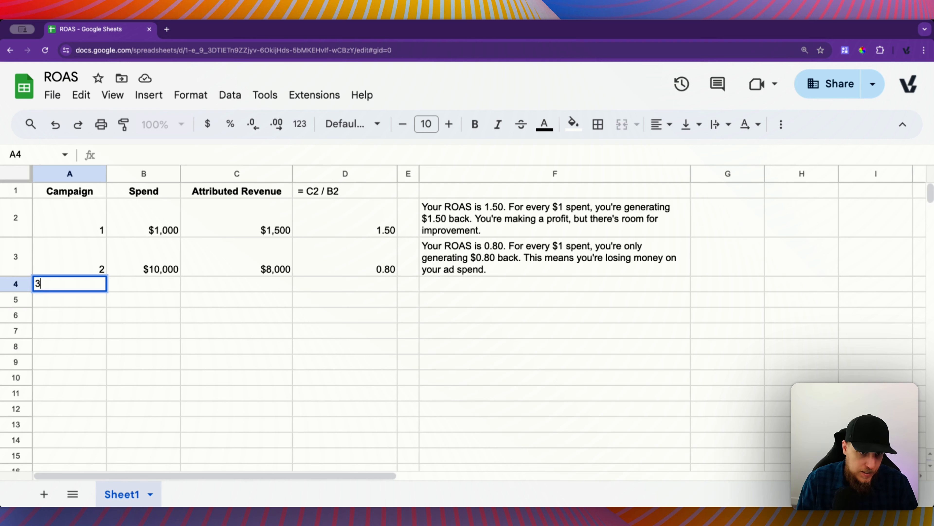
{"action": "key", "text": "Tab"}
{"action": "type", "text": "10000"}
{"action": "key", "text": "Tab"}
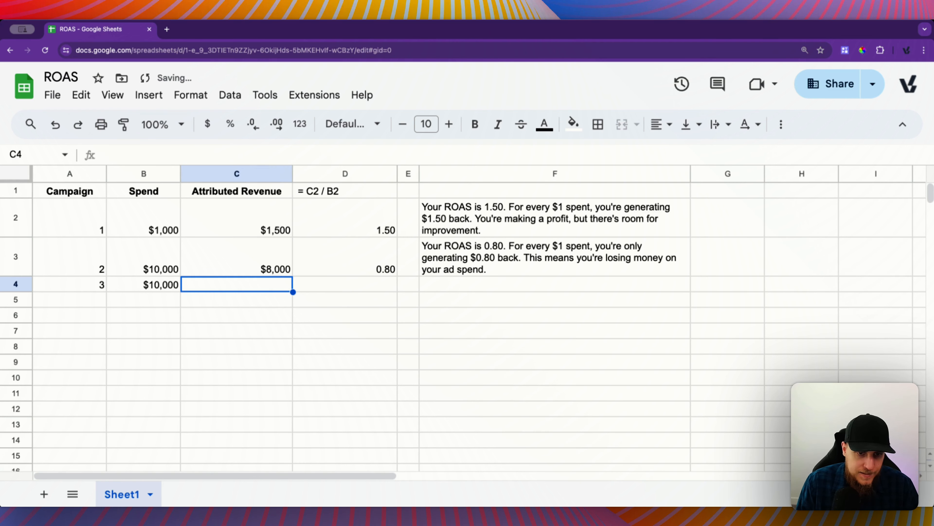
{"action": "type", "text": "30"}
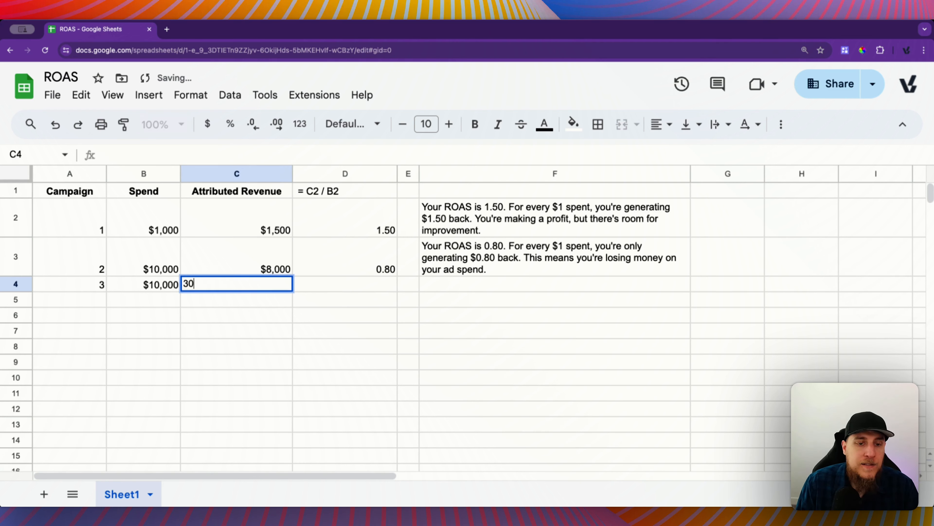
{"action": "type", "text": ",000"}
{"action": "key", "text": "Tab"}
Step: Copy the ROAS formula from D3 into D4 for campaign 3 and check its interpretation text in F4
{"action": "key", "text": "Up"}
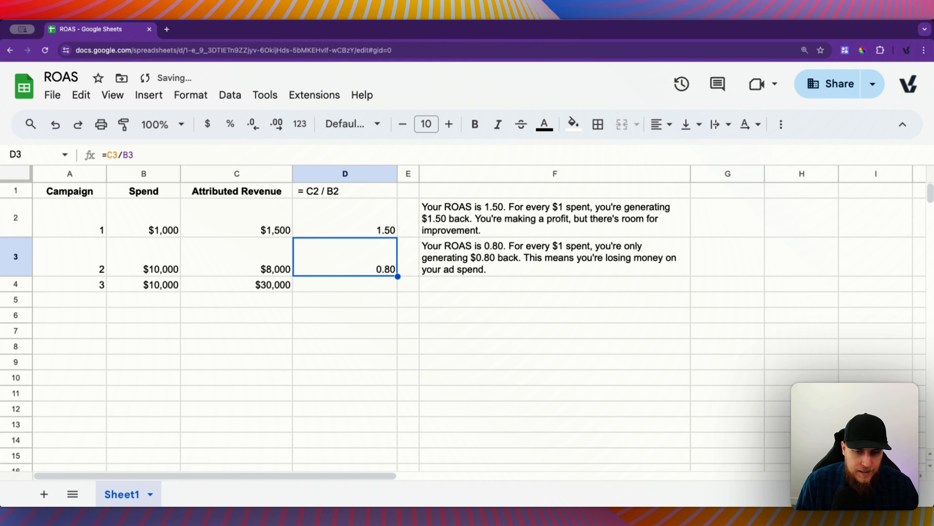
{"action": "key", "text": "super+c"}
{"action": "key", "text": "Down"}
{"action": "key", "text": "super+v"}
{"action": "key", "text": "Right"}
{"action": "key", "text": "Right"}
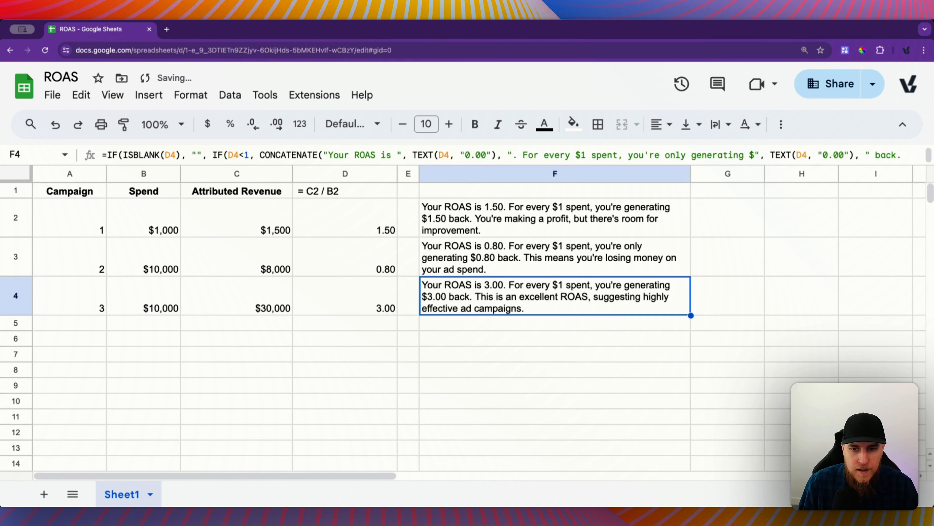